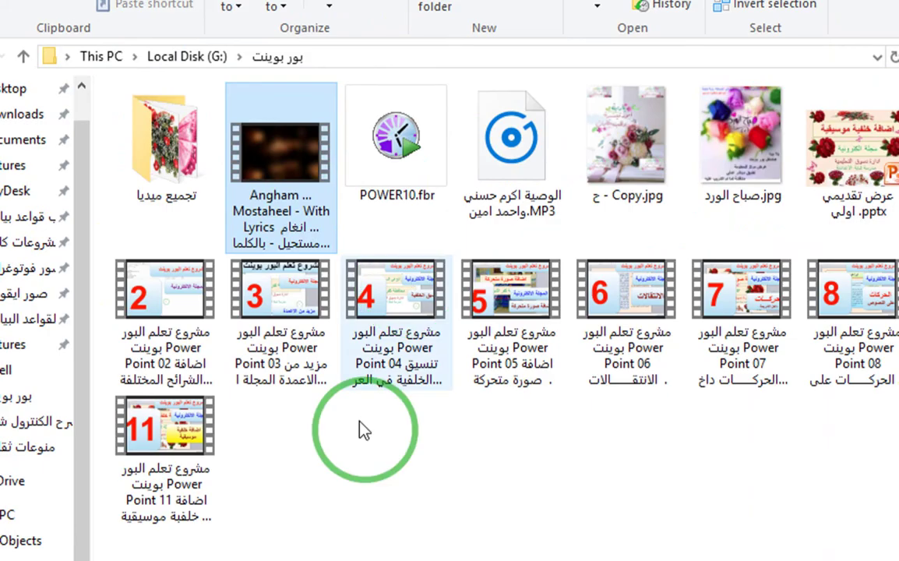
- Open the Angham Mostaheel MP4 video with كيوكيو بلاير, allowing the file to open, and pause its playback
key("F2")
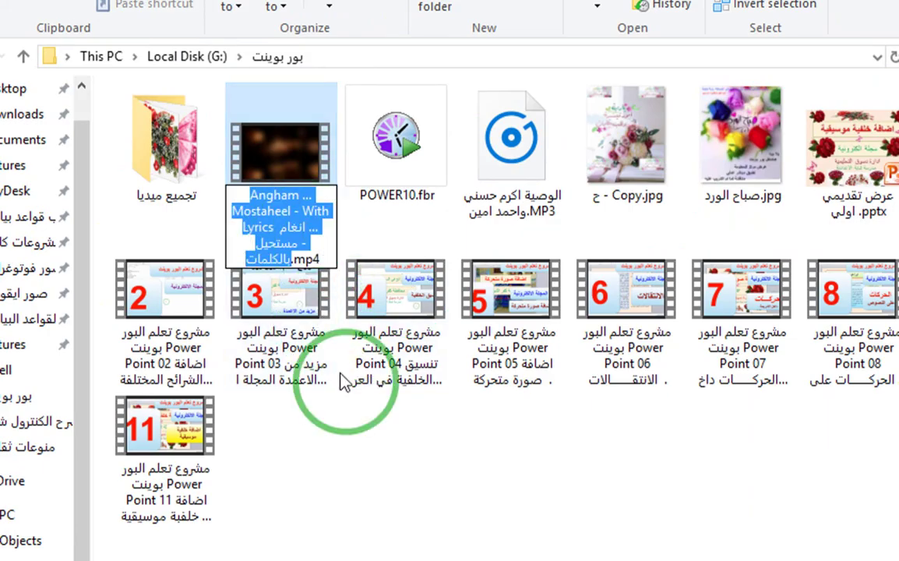
key("Return")
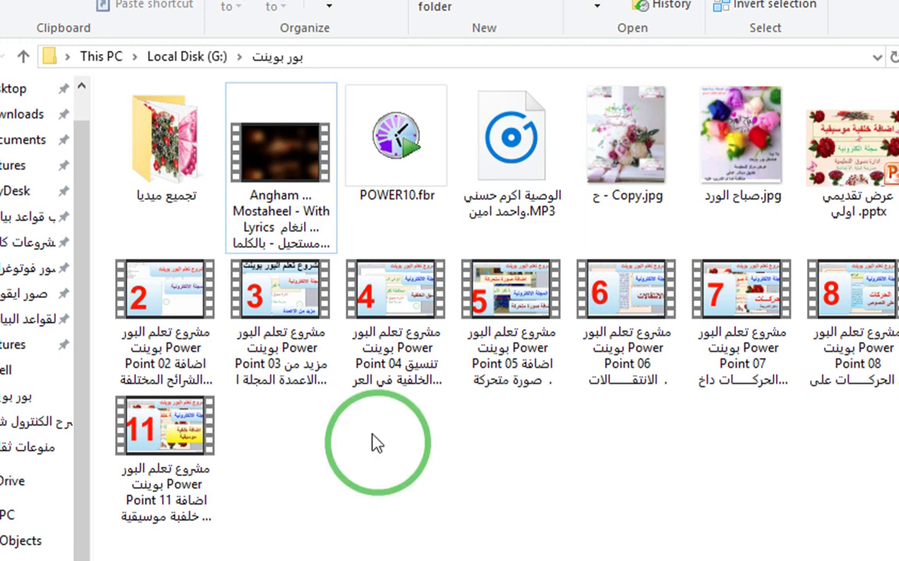
left_click(279, 194)
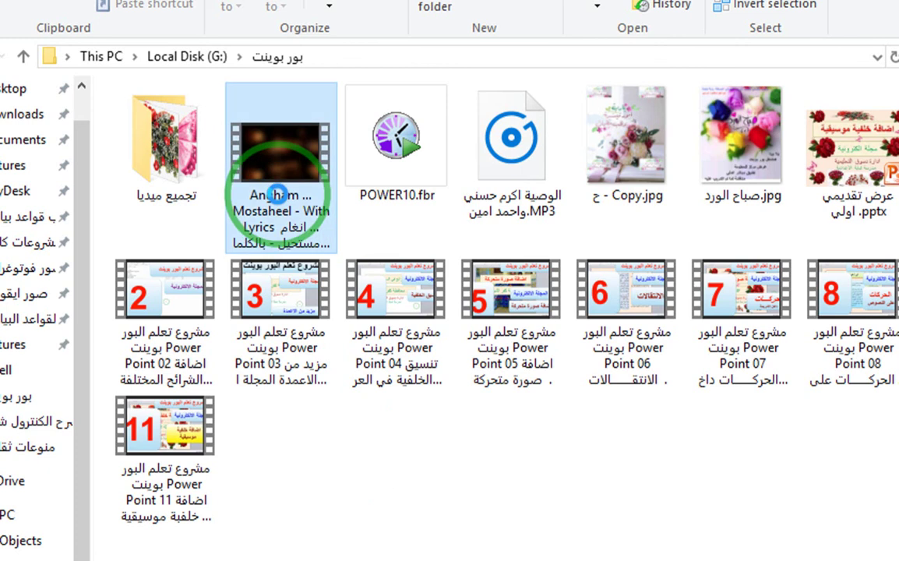
right_click(281, 200)
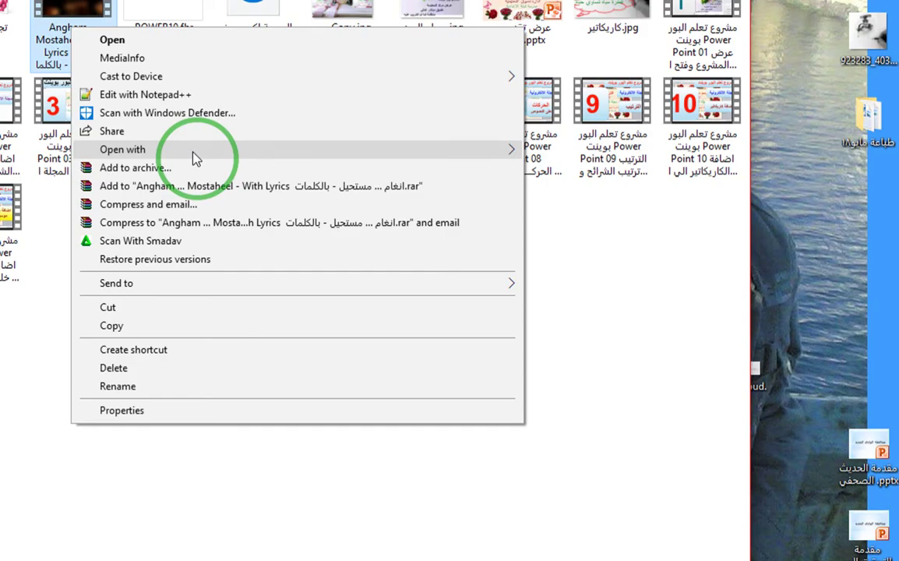
mouse_move(194, 159)
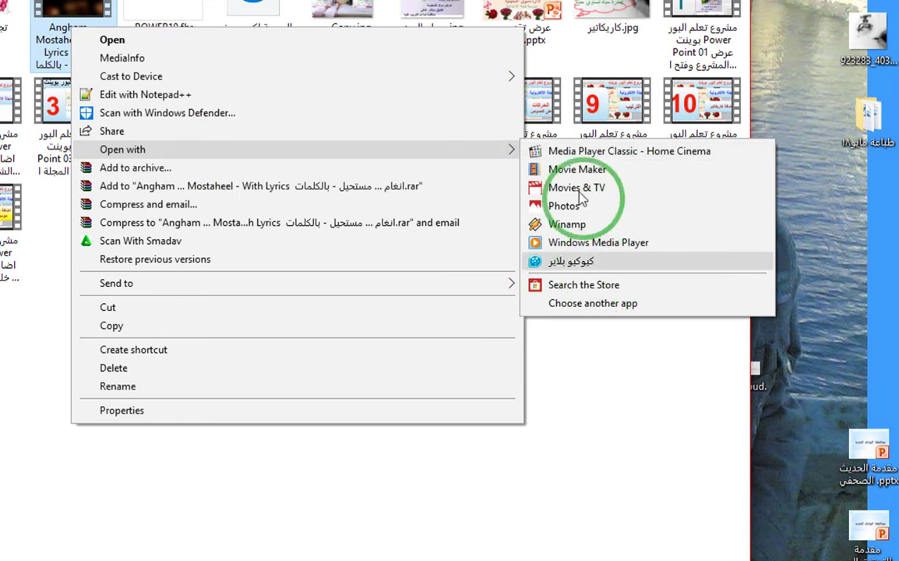
left_click(608, 261)
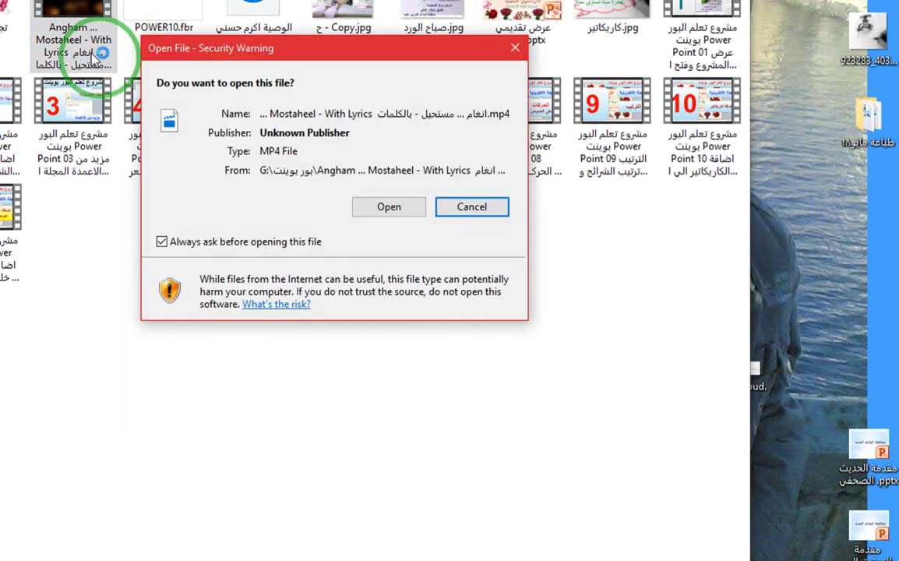
left_click(383, 209)
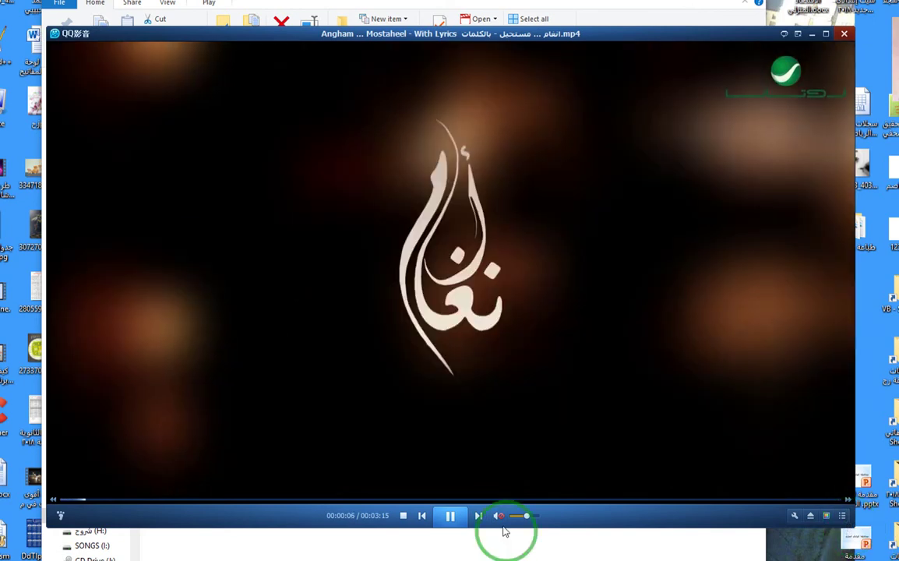
left_click(414, 525)
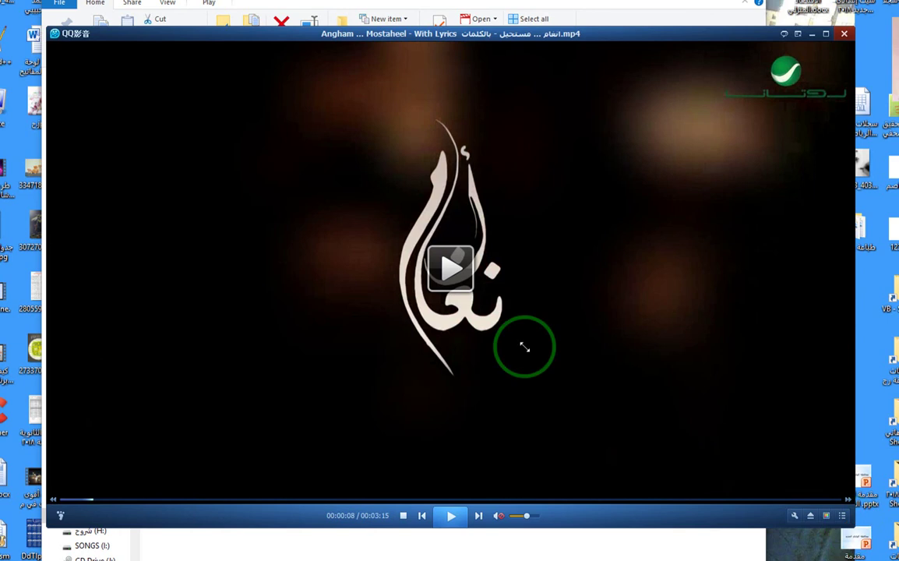
- Shrink the player window and open the video and audio conversion tool (تحويل) for the paused video
left_click_drag(525, 348, 449, 302)
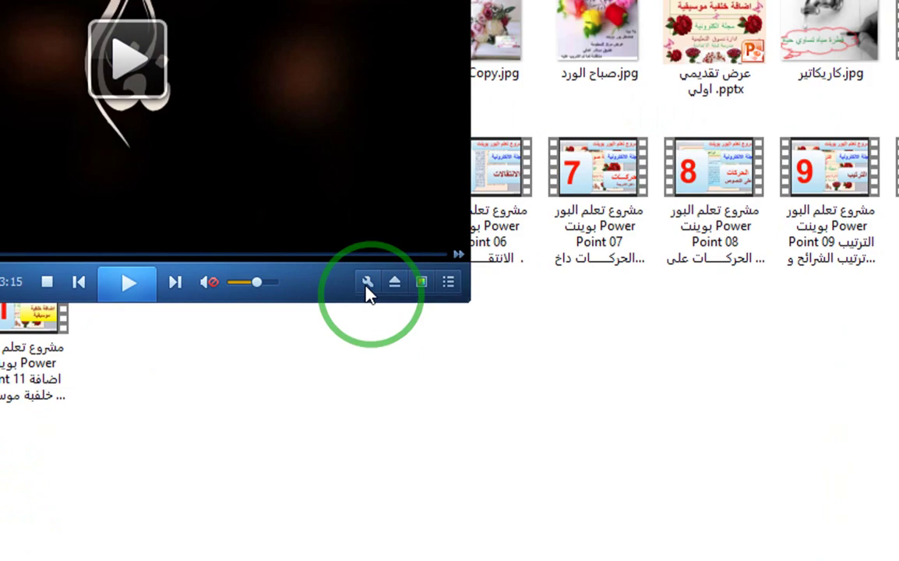
left_click(389, 284)
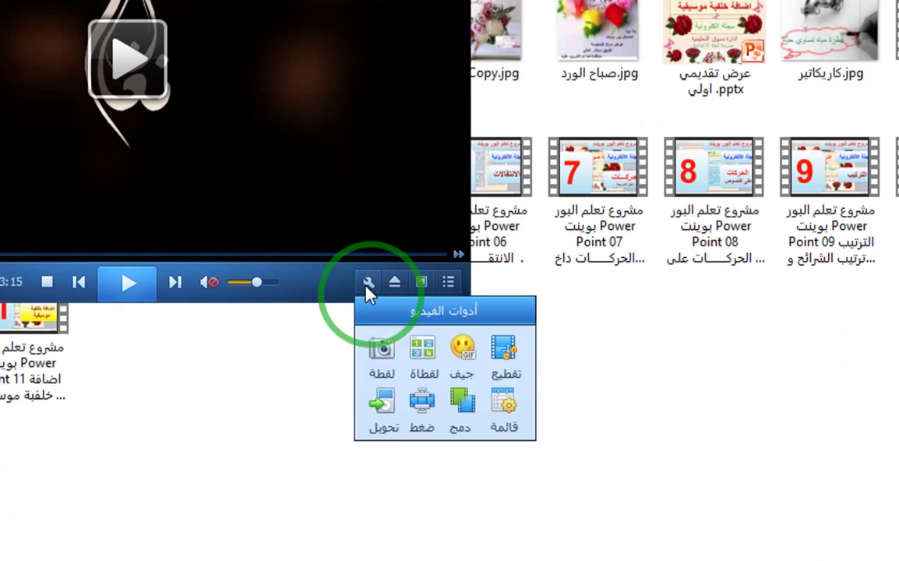
left_click(386, 409)
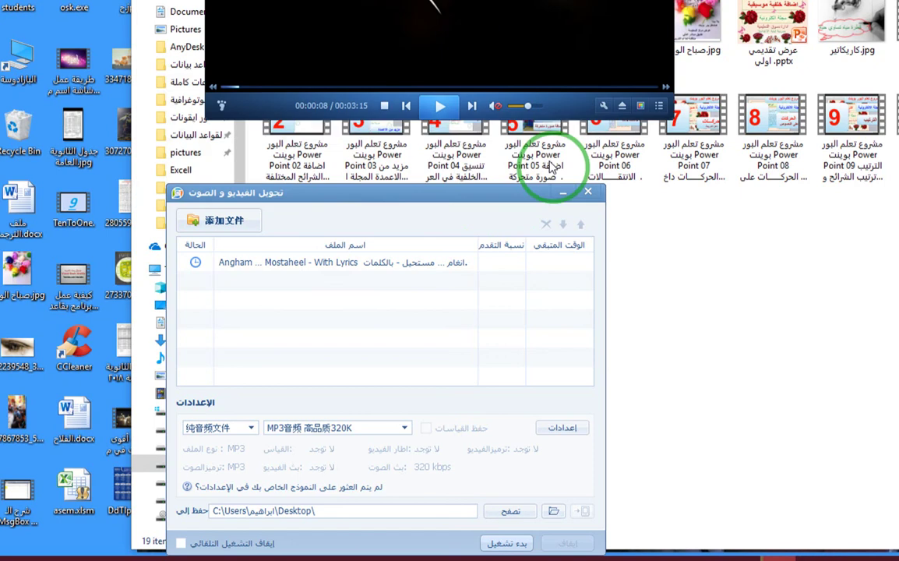
- Rearrange the player and converter windows, making the player smaller so the whole conversion window is unobstructed
left_click_drag(523, 195, 614, 114)
left_click_drag(661, 152, 760, 38)
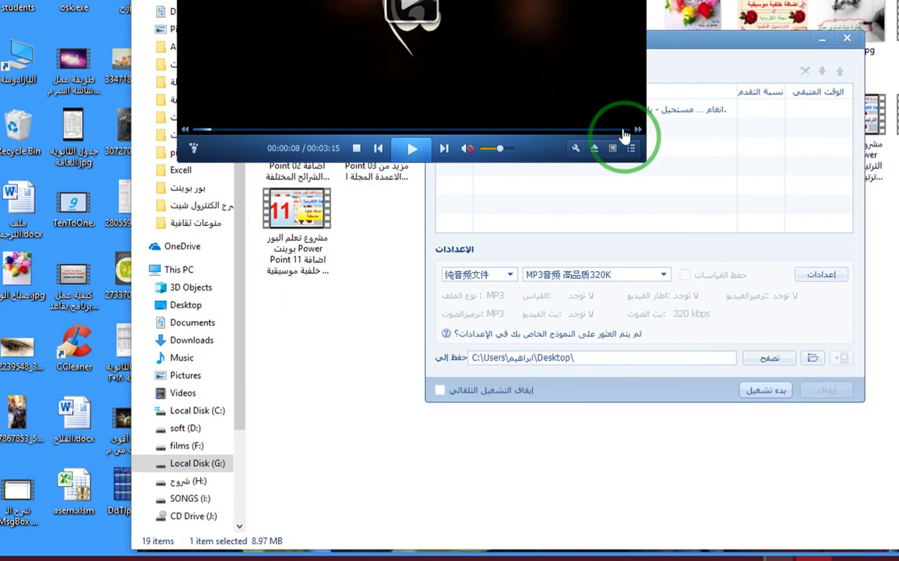
left_click_drag(646, 169, 463, 46)
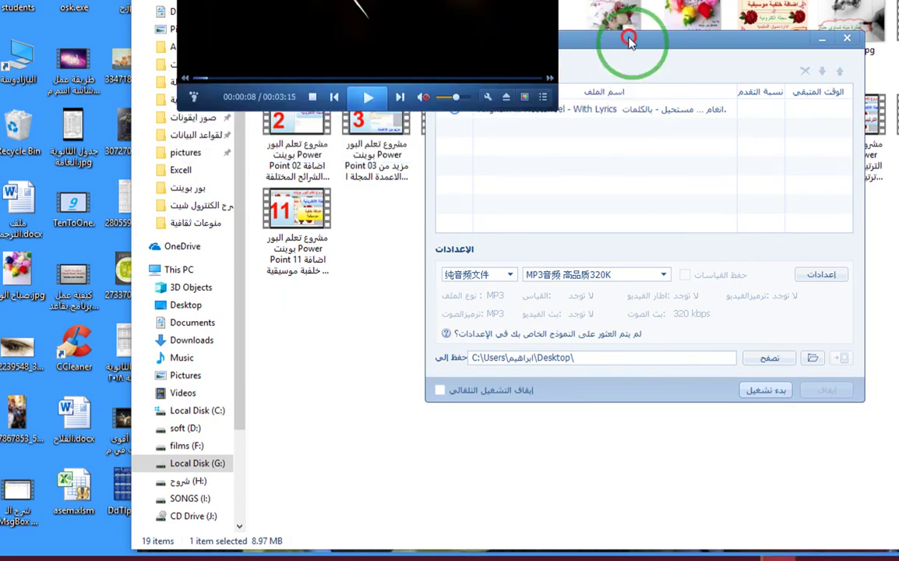
left_click_drag(629, 33, 556, 122)
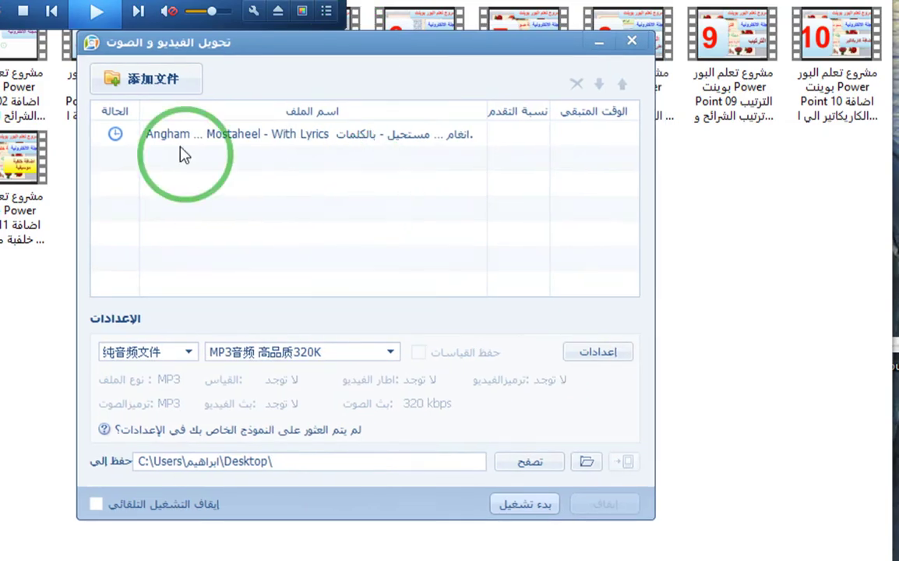
- Set the conversion output of the Angham video to high-quality MP3 audio at 320K (MP3音频 高品质320K)
left_click(311, 138)
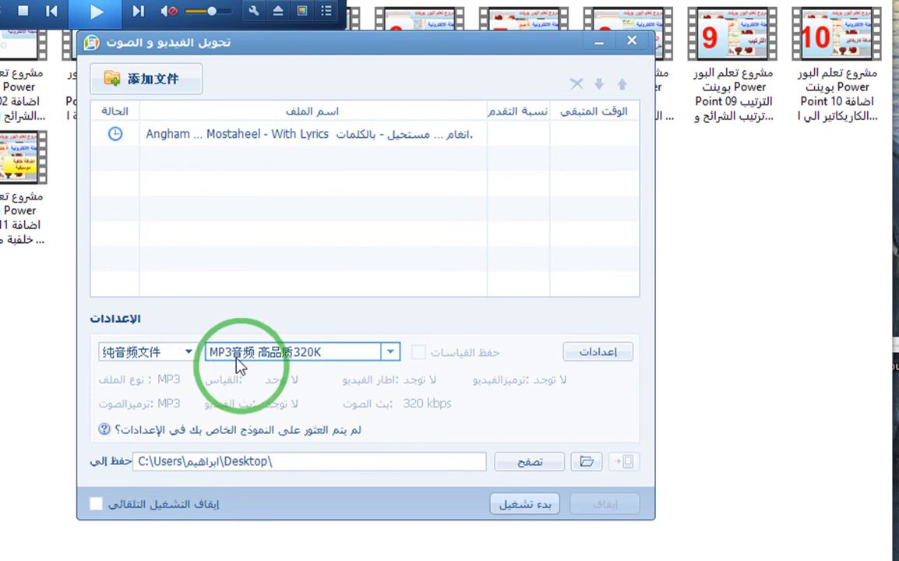
left_click(390, 352)
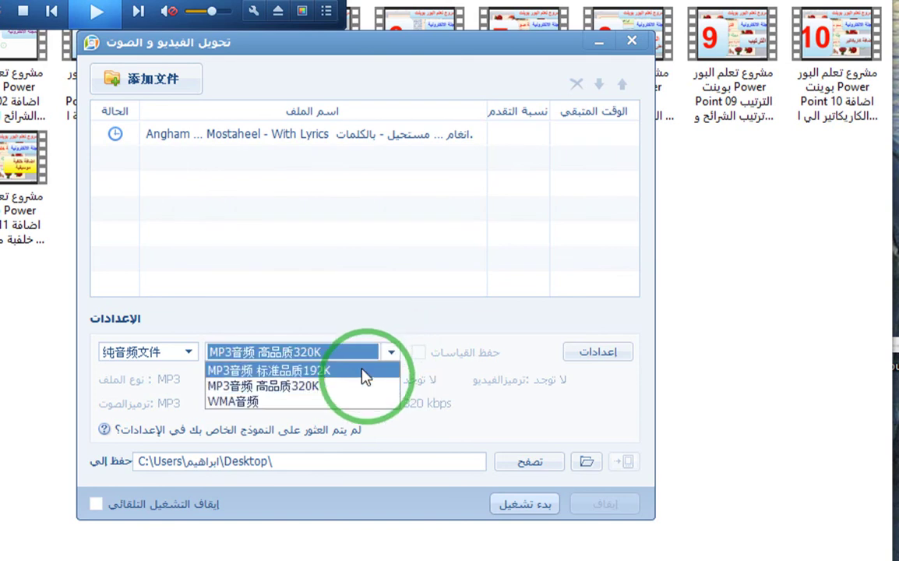
left_click(268, 390)
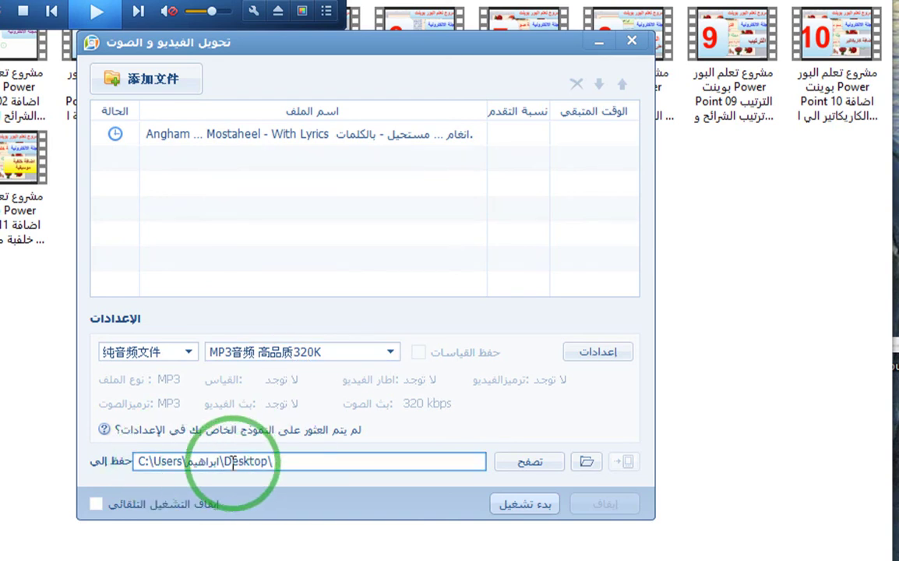
- Browse the available folders and choose the Desktop as the save location for the converted audio
left_click(532, 463)
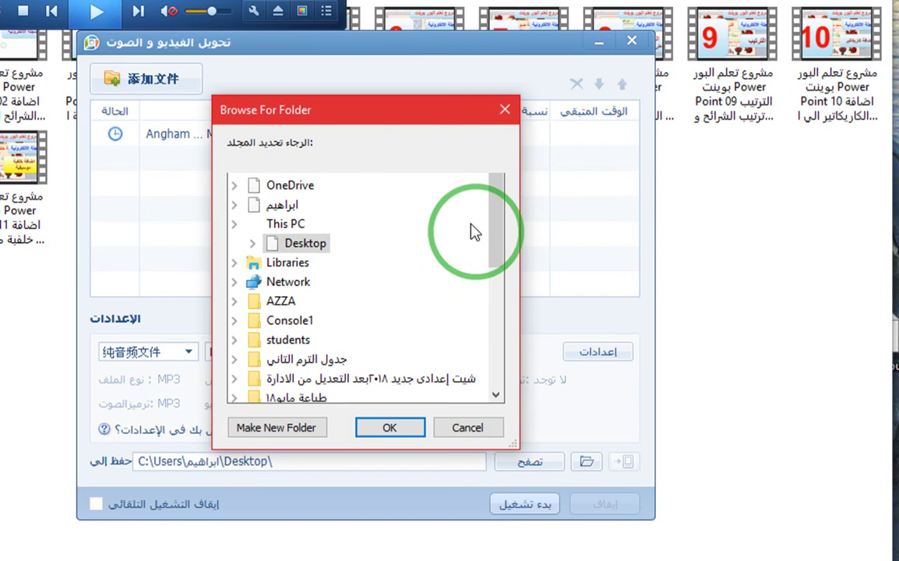
left_click(302, 263)
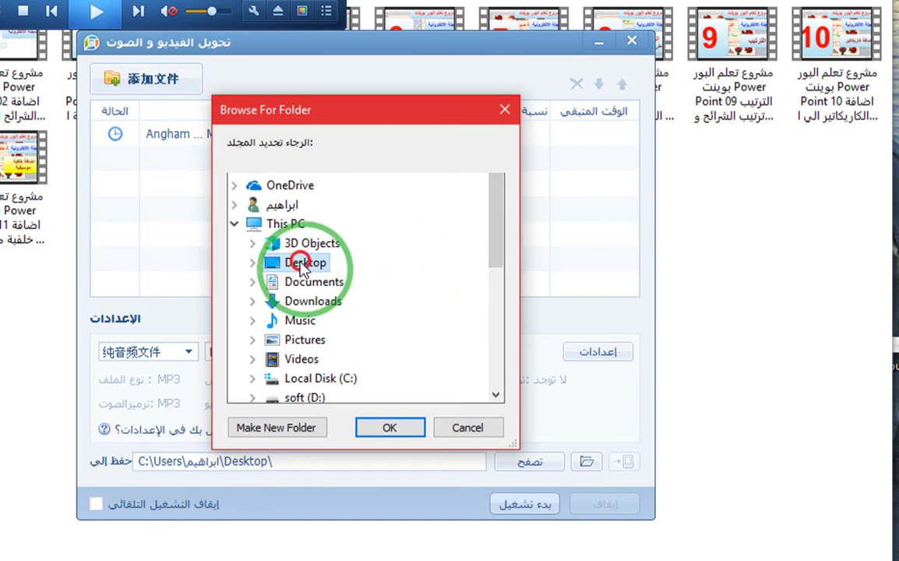
left_click_drag(499, 233, 499, 348)
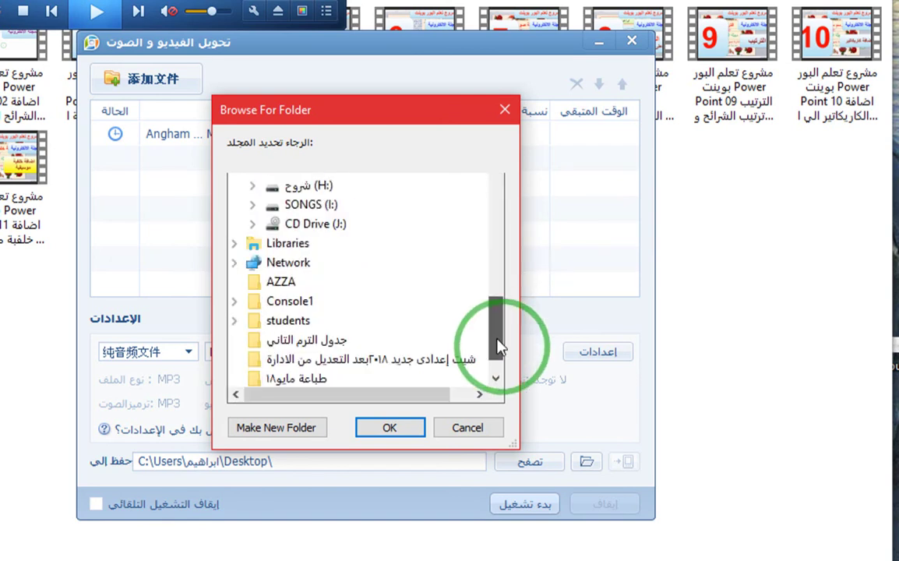
scroll(267, 307, "up", 10)
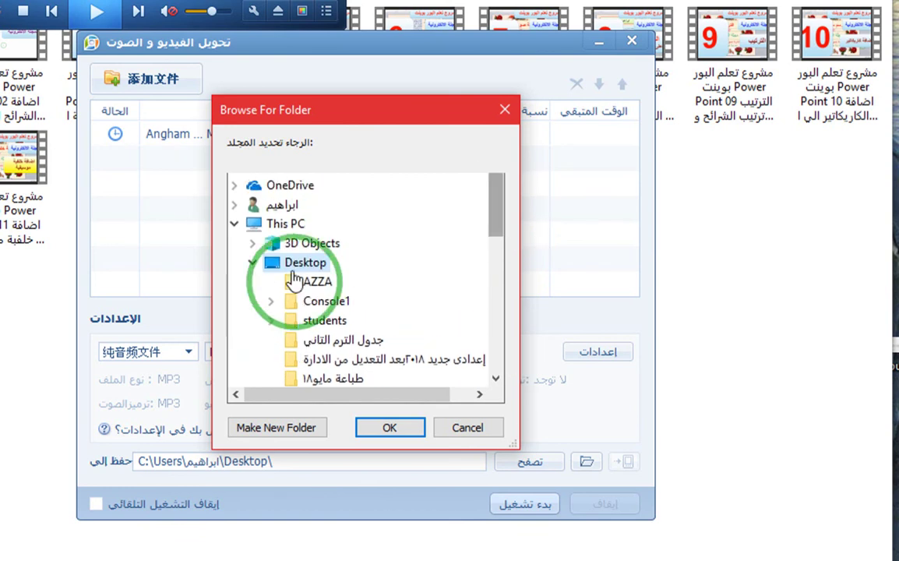
left_click(388, 430)
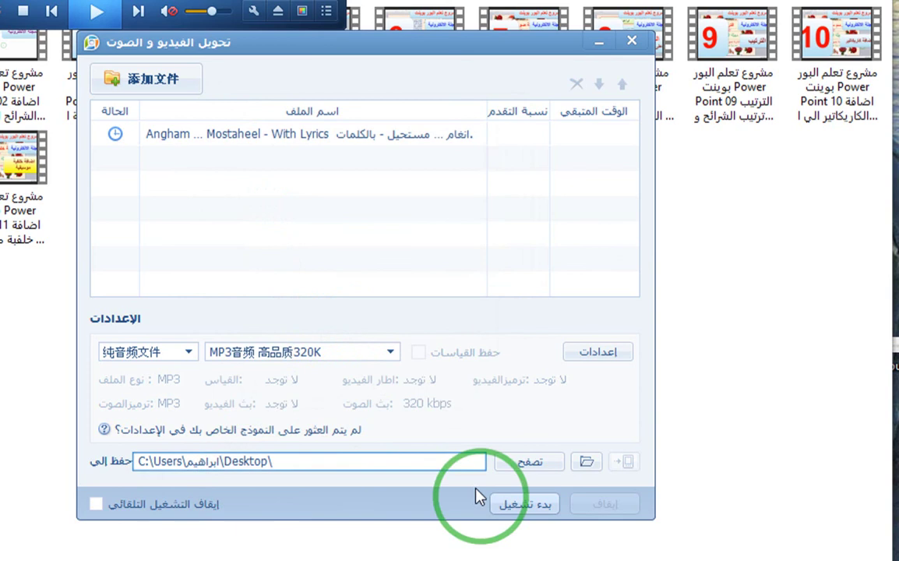
- Run the conversion of the video to MP3, then close the converter and the player when it completes
left_click(518, 506)
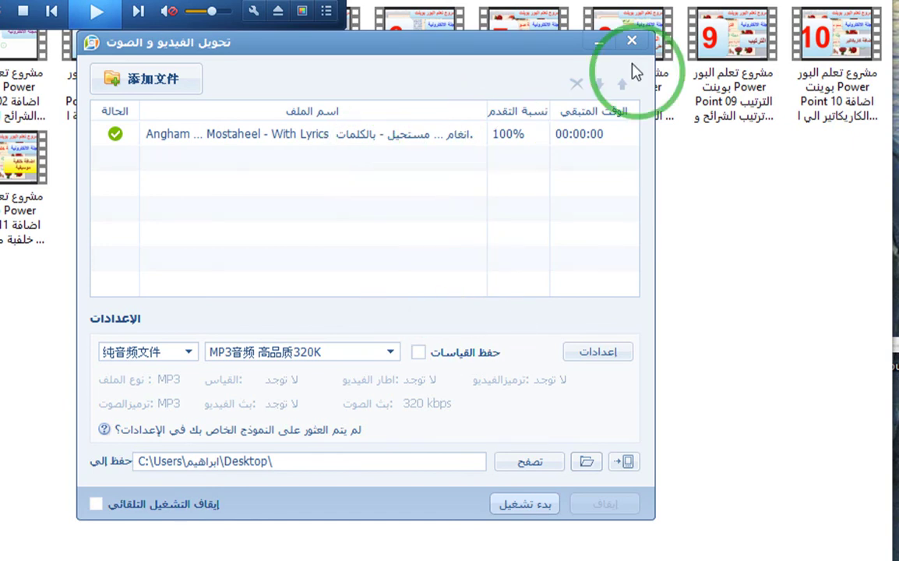
left_click(632, 40)
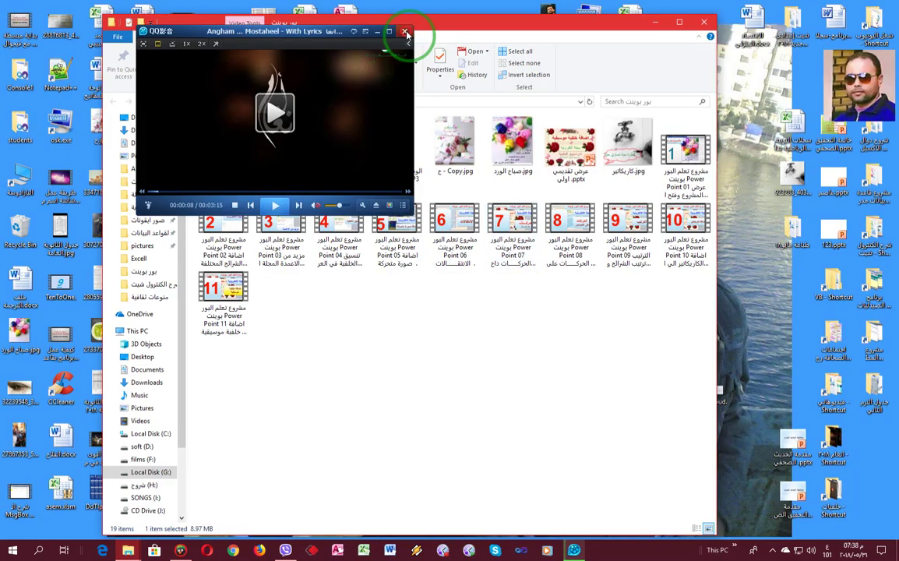
left_click(404, 32)
- Move the folder window aside and inspect the converted Angham MP3 file's name and type on the desktop
left_click_drag(458, 28, 651, 28)
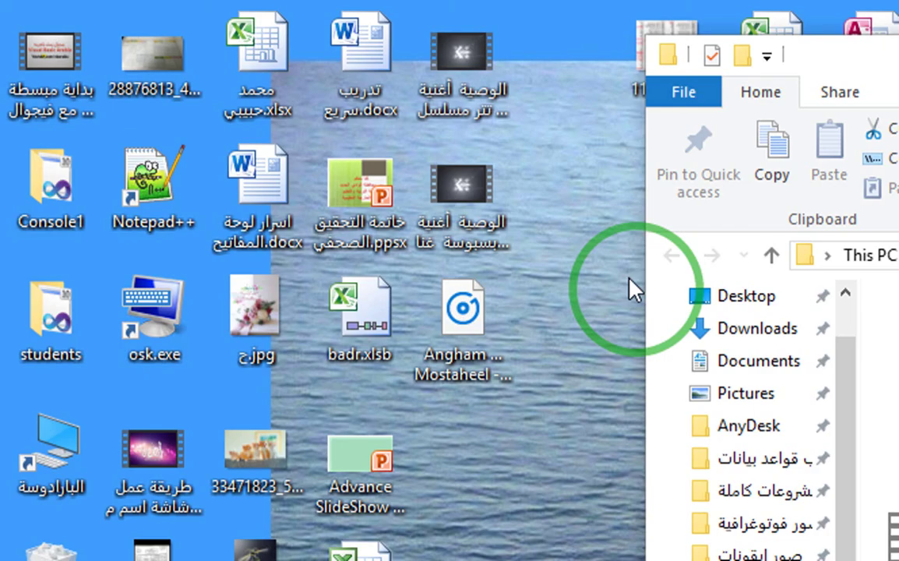
left_click(474, 387)
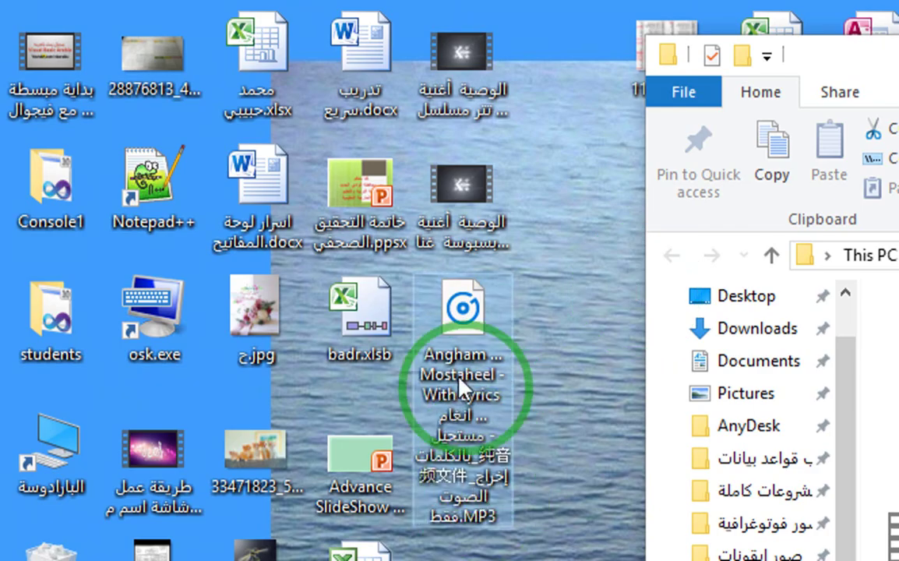
mouse_move(450, 399)
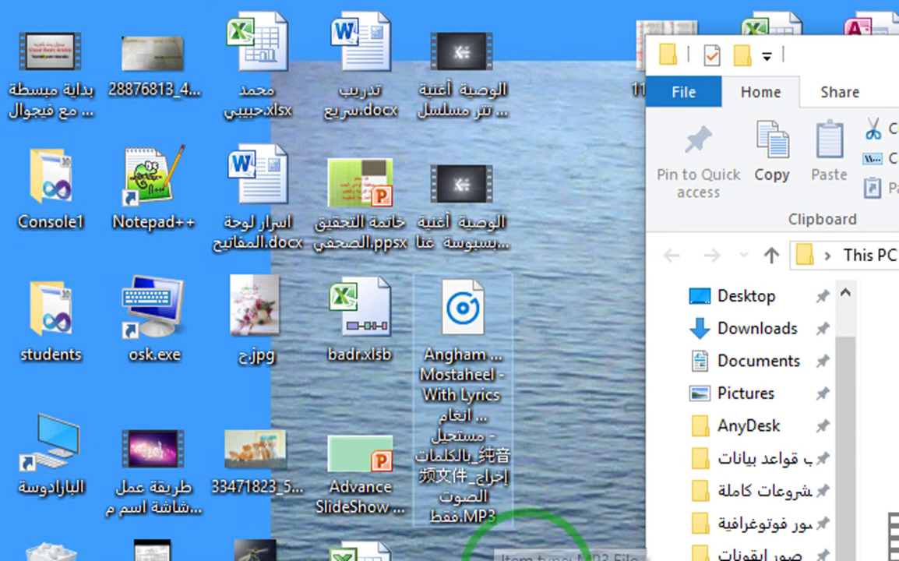
mouse_move(482, 326)
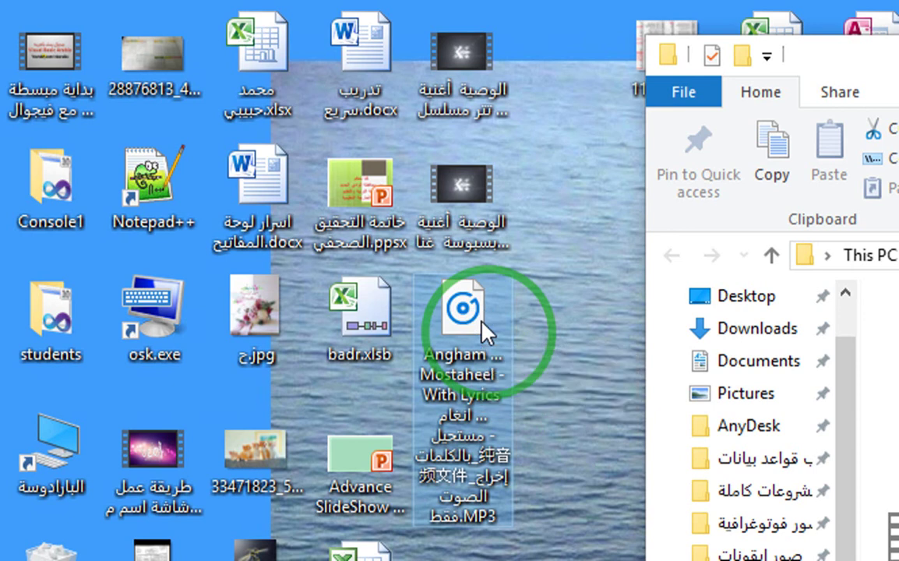
- Play the converted Angham MP3 from the desktop with كيوكيو بلاير and toggle its sound
right_click(481, 326)
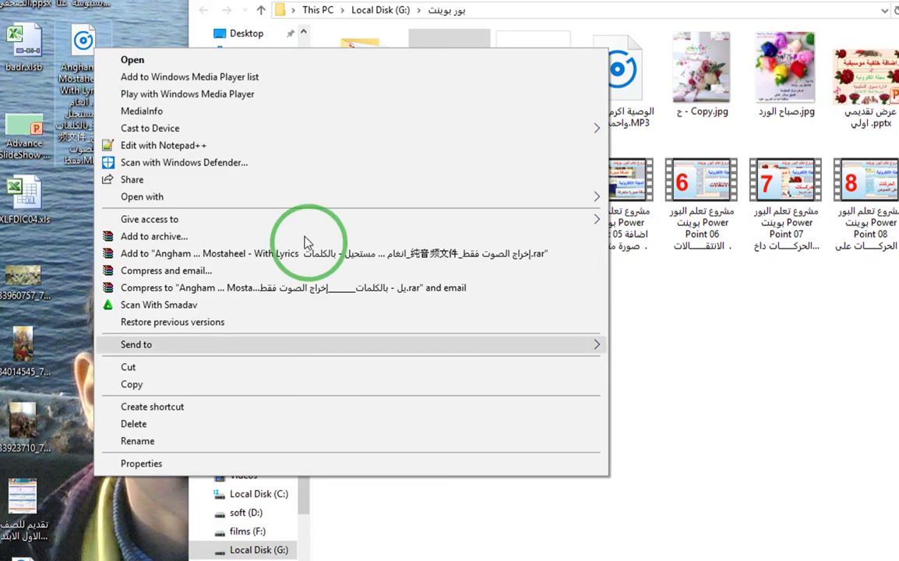
mouse_move(303, 209)
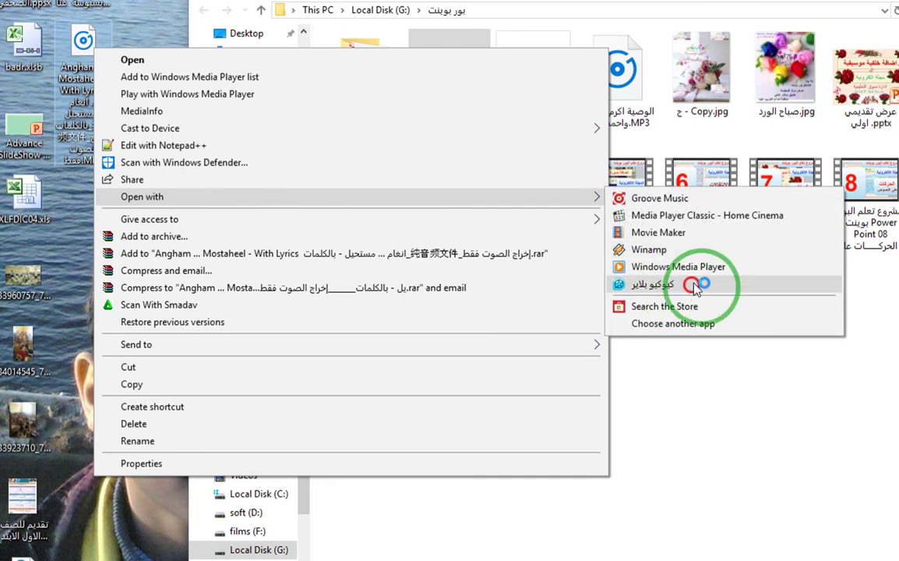
left_click(678, 285)
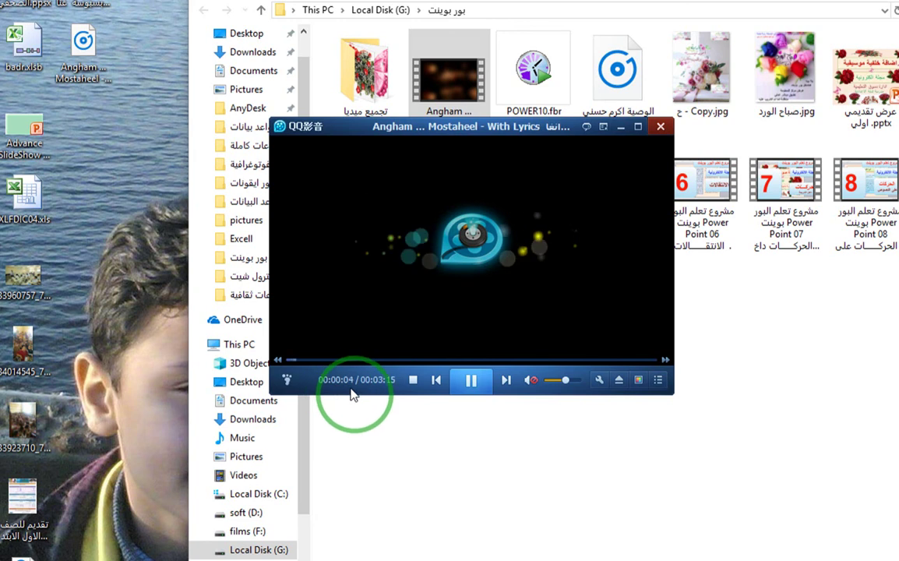
left_click(530, 379)
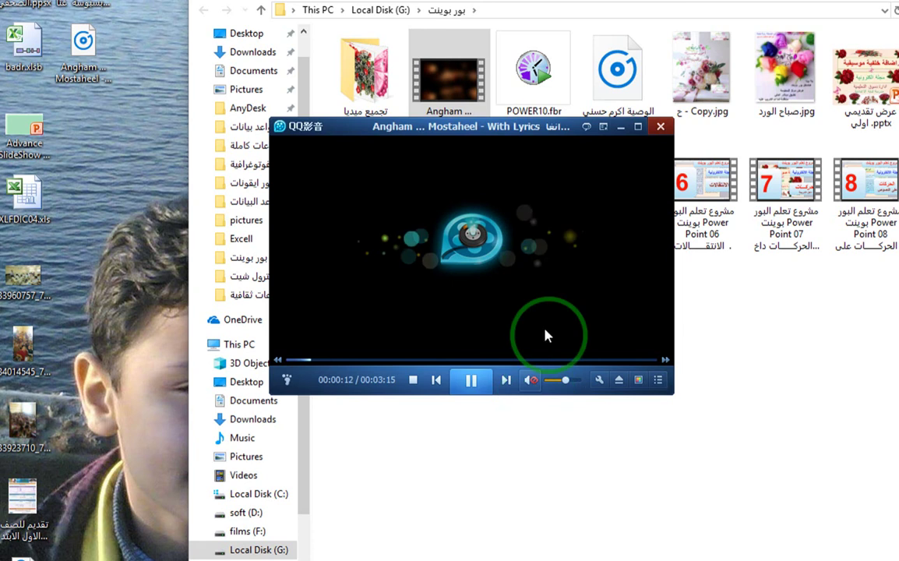